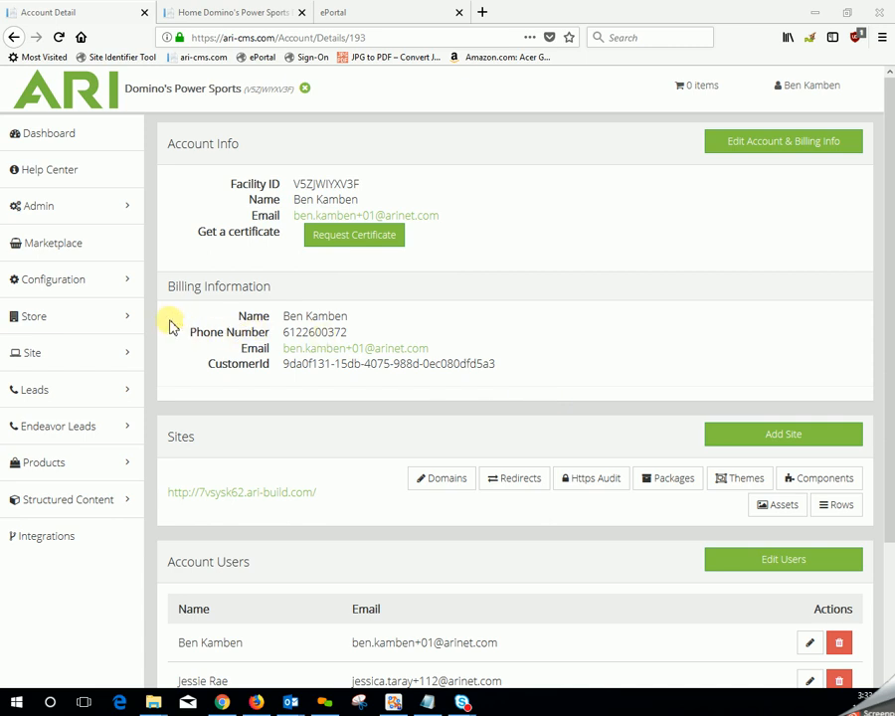
# Open the Product Manager and compare the showcase and ecommerce catalog search filters, ending on the ecommerce catalog.
pyautogui.moveTo(115, 323)
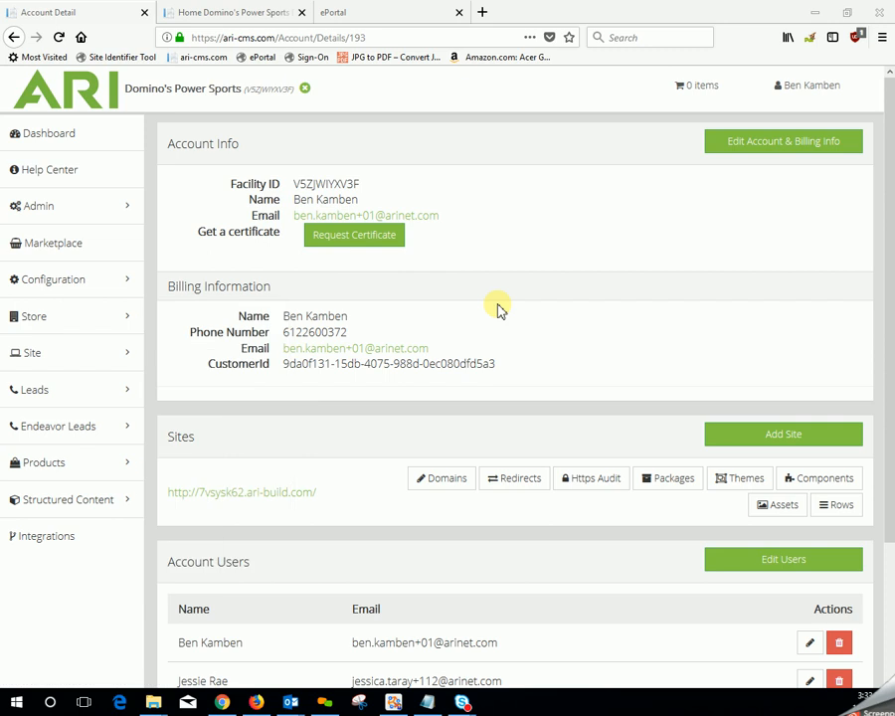
pyautogui.moveTo(104, 463)
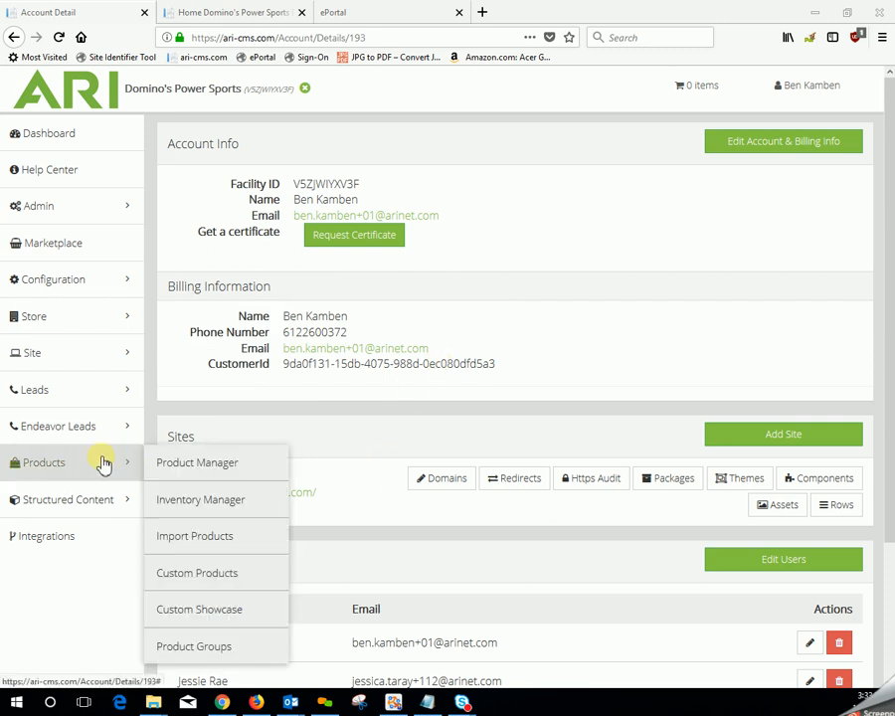
pyautogui.click(227, 467)
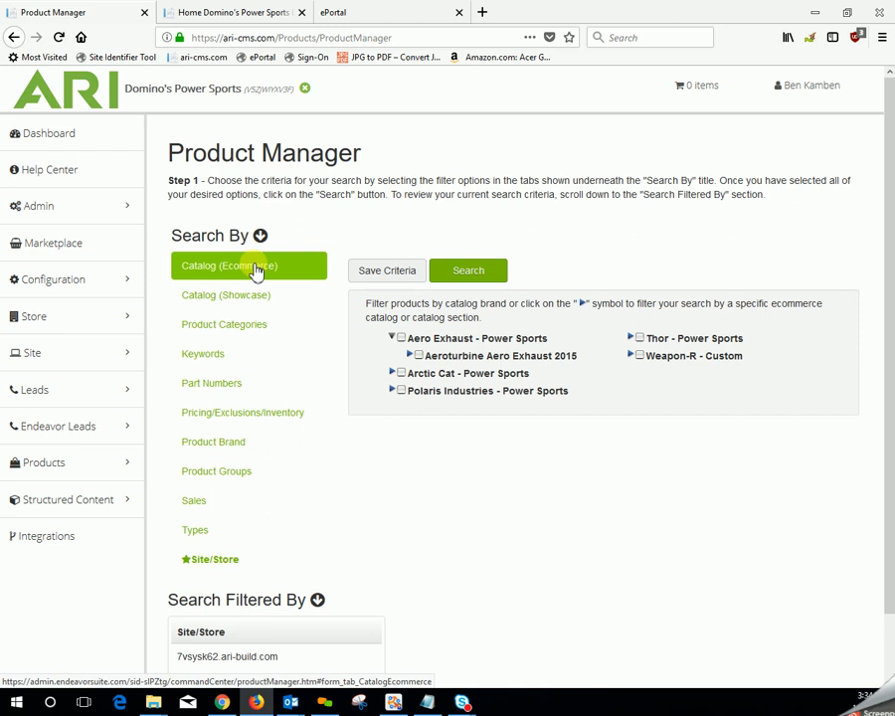
pyautogui.click(246, 300)
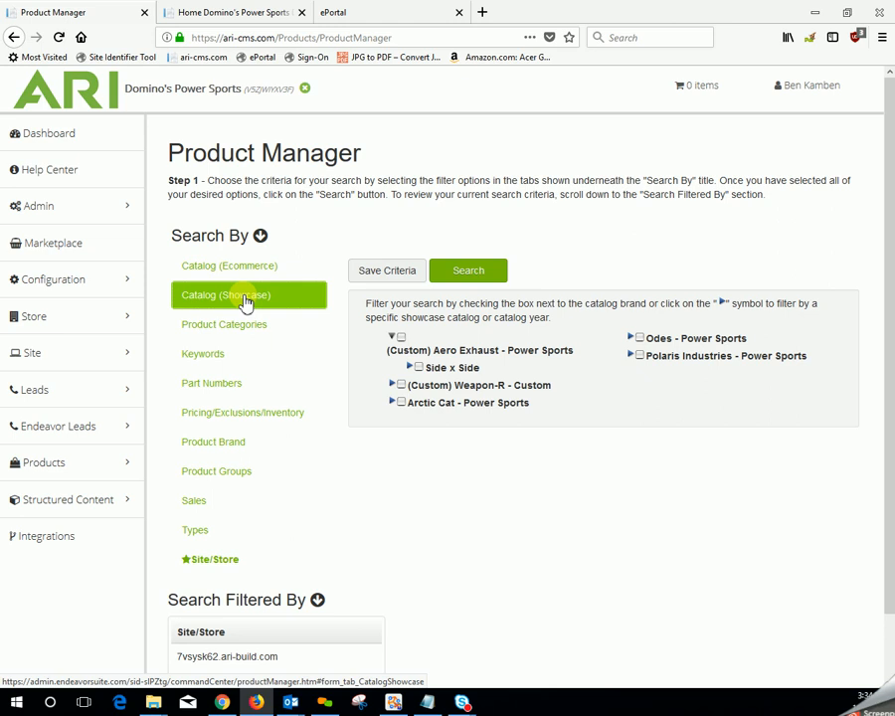
pyautogui.click(229, 272)
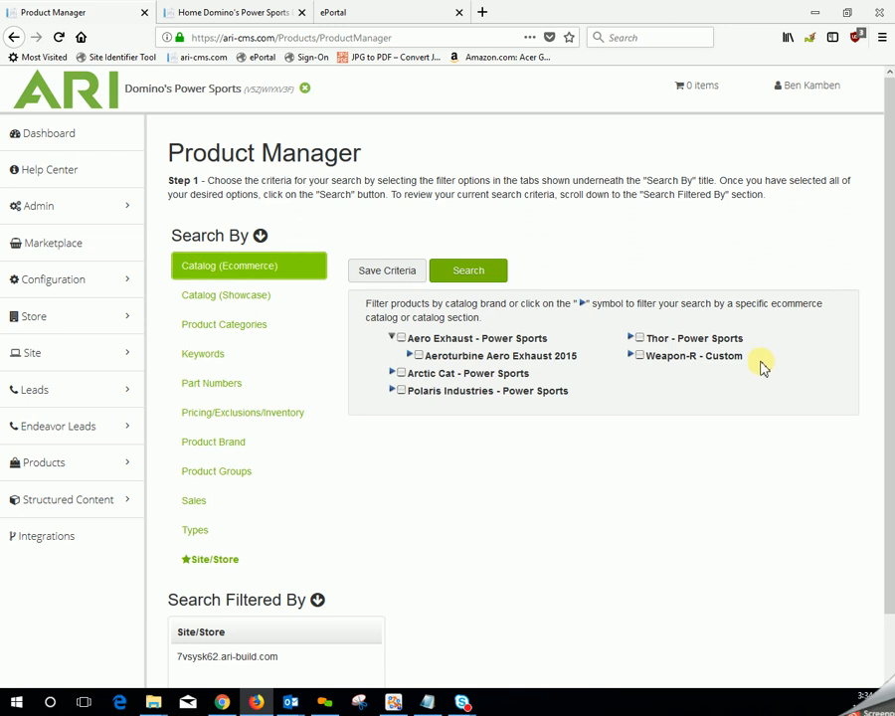
pyautogui.click(640, 356)
pyautogui.click(469, 274)
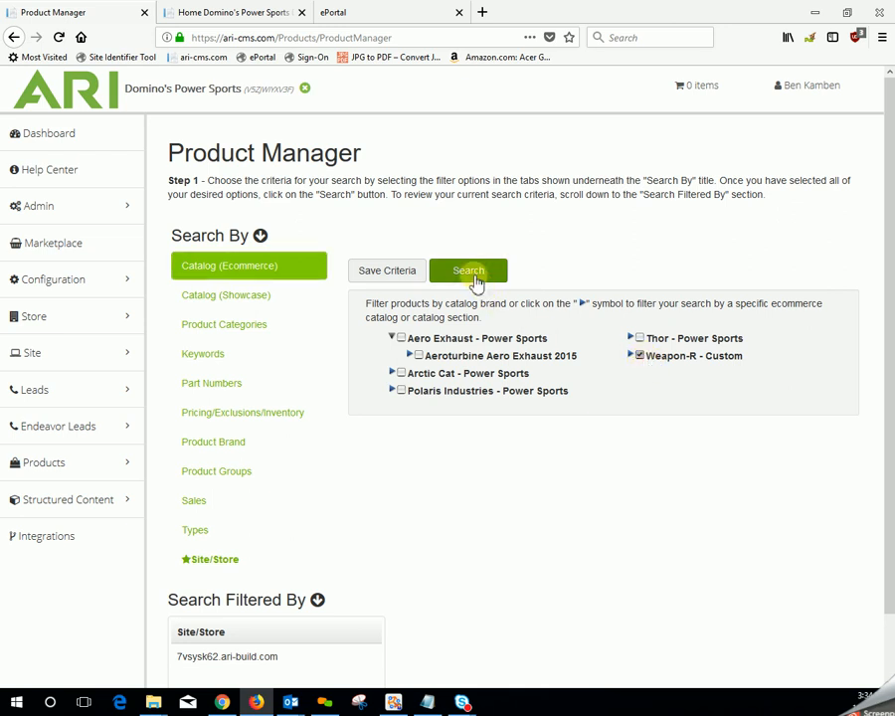
pyautogui.click(640, 355)
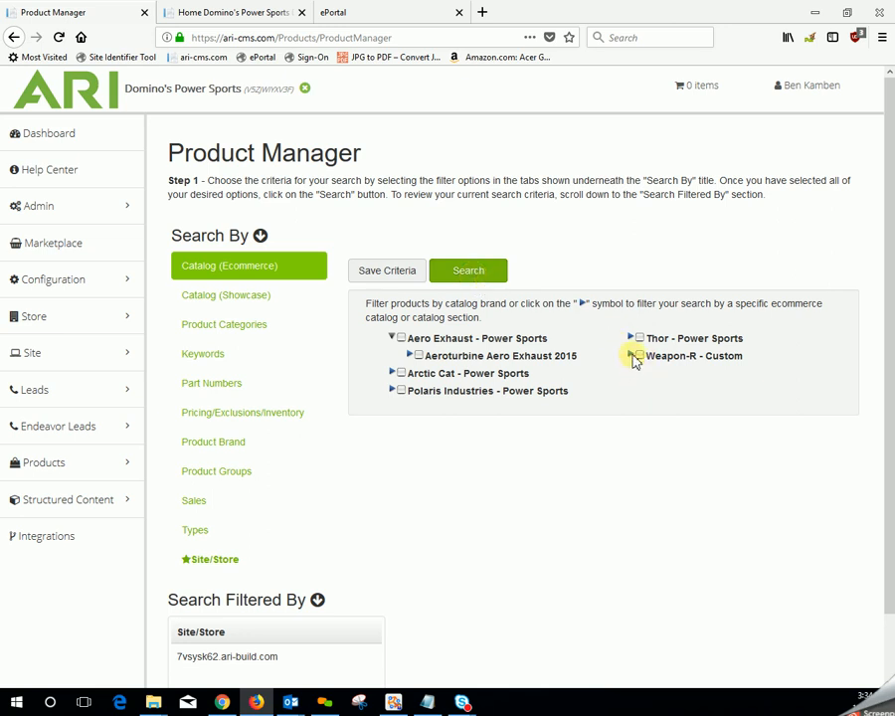
# Search the ecommerce catalog for products in the Weapon-R Intake Filters section of Weapon-R High Performance Products 2014.
pyautogui.click(629, 355)
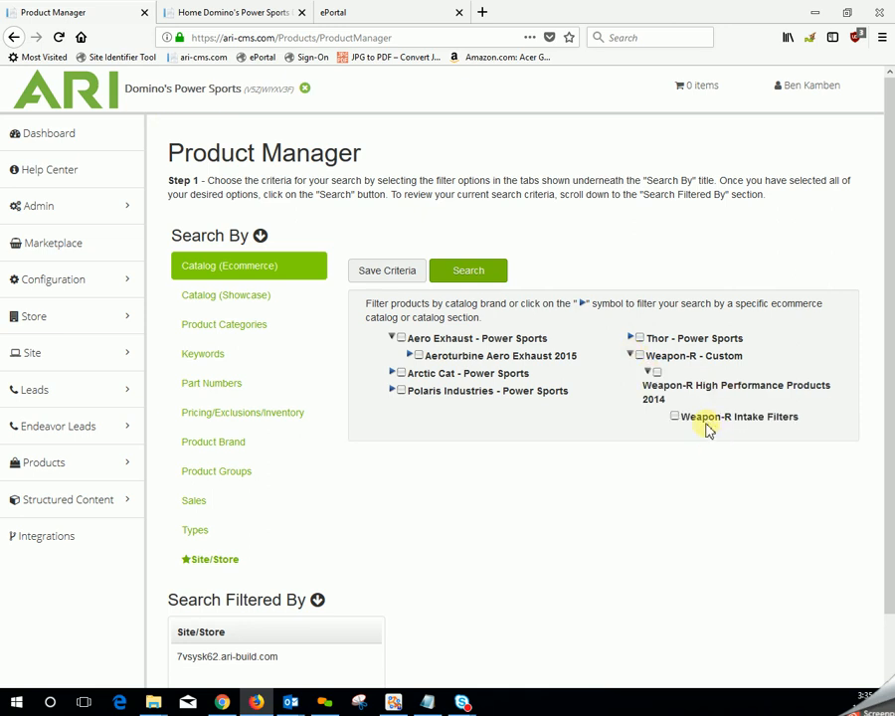
pyautogui.click(711, 419)
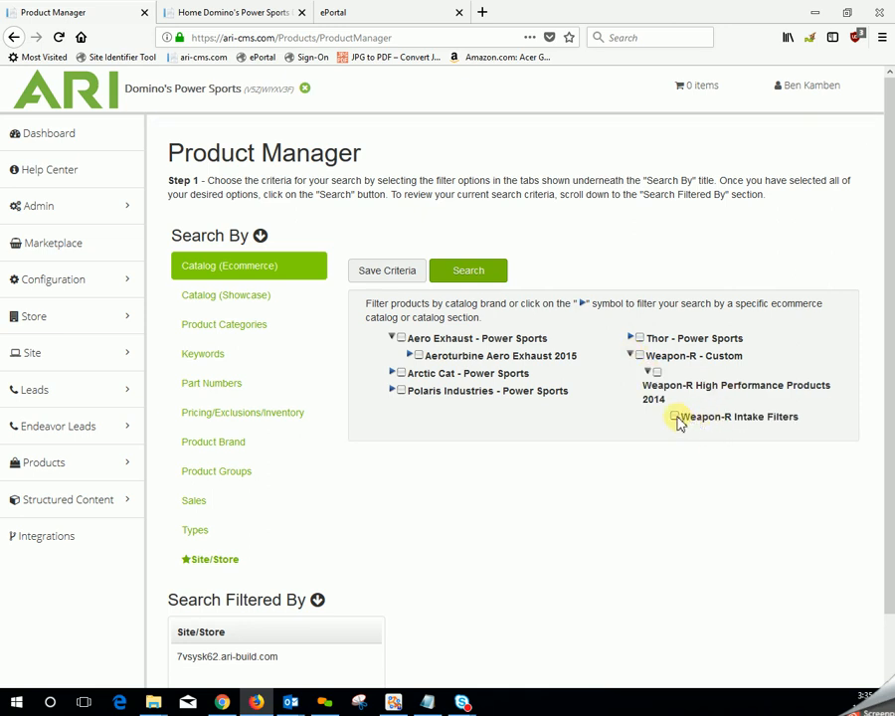
pyautogui.click(675, 417)
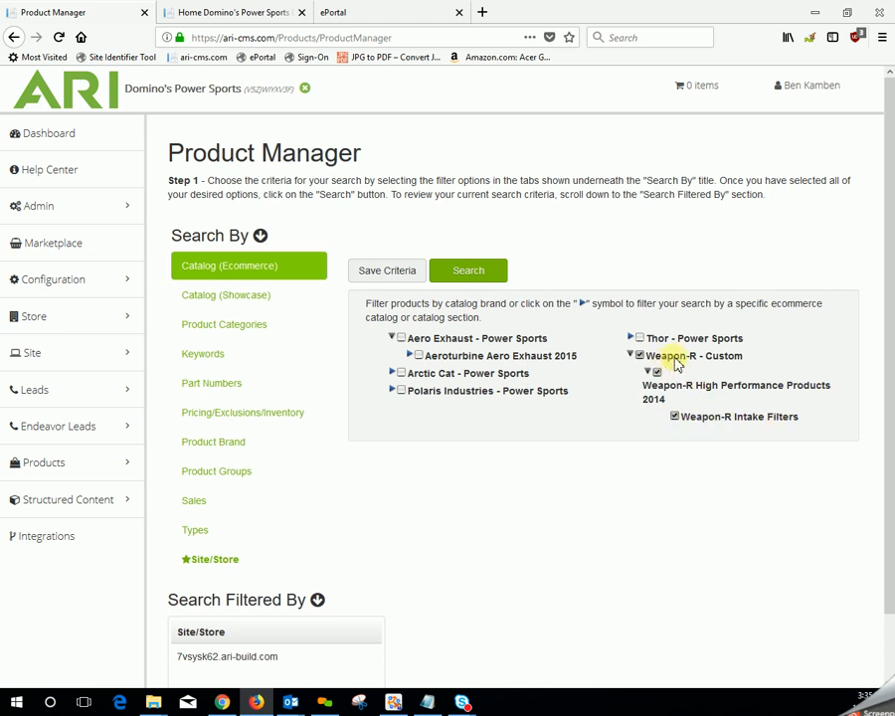
pyautogui.click(494, 280)
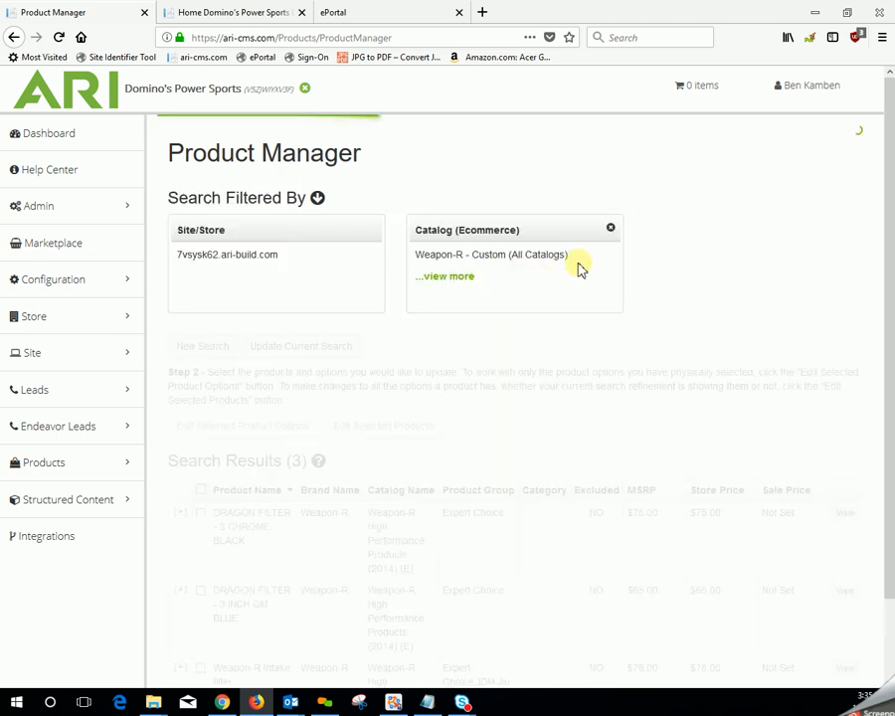
pyautogui.scroll(-1, 651, 335)
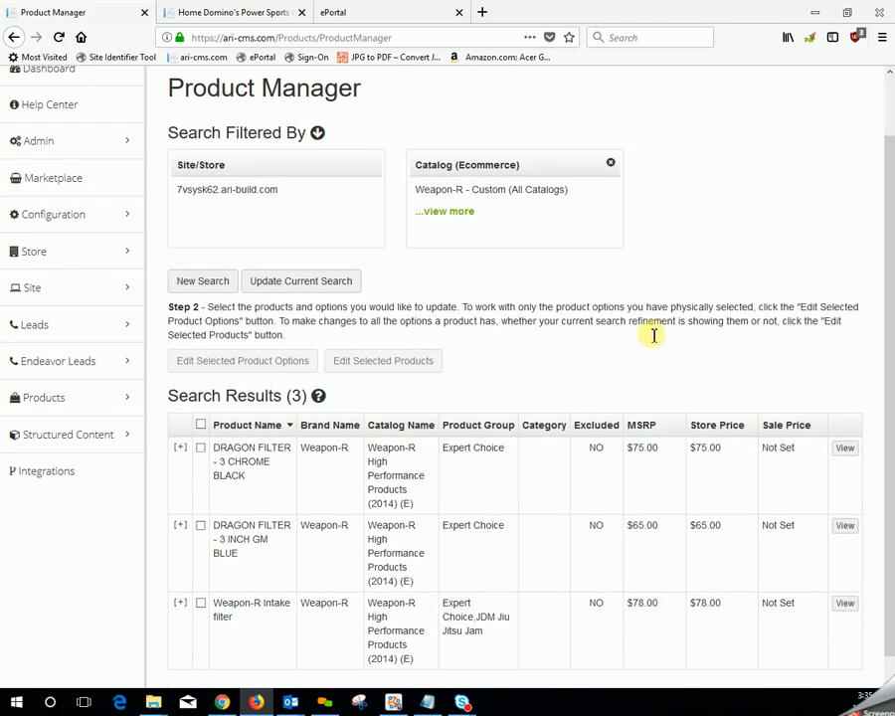
pyautogui.scroll(-1, 654, 335)
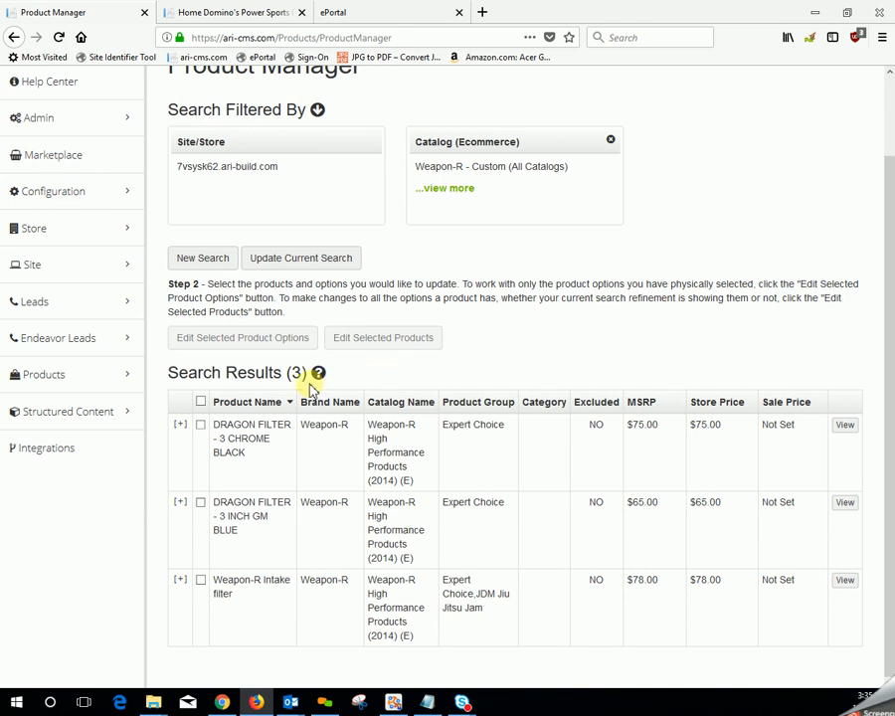
pyautogui.moveTo(308, 374); pyautogui.dragTo(284, 373)
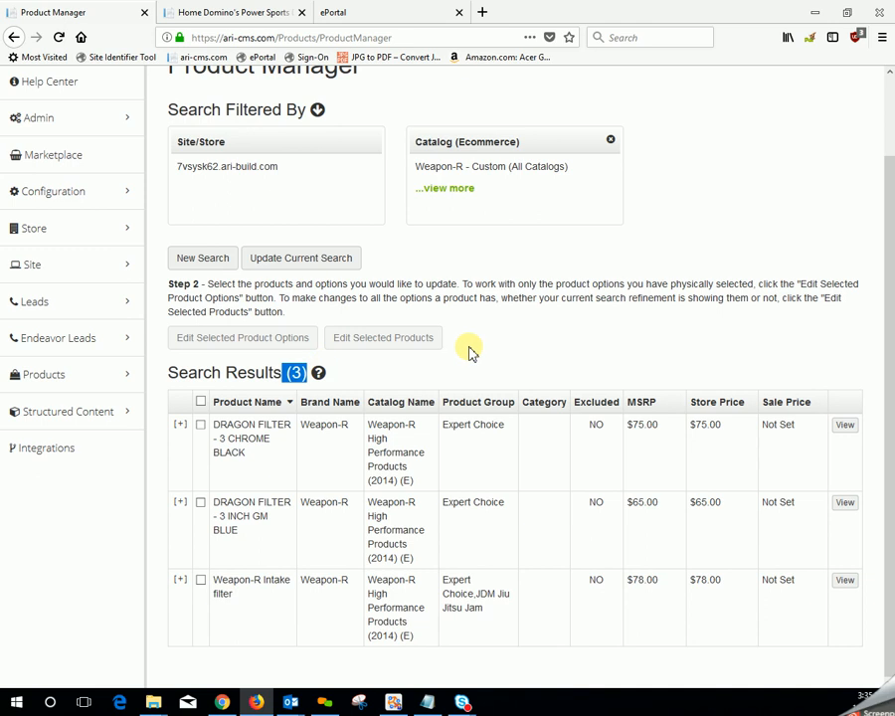
# Select only DRAGON FILTER - 3 CHROME BLACK in the search results and open the editor for its selected product options.
pyautogui.click(201, 404)
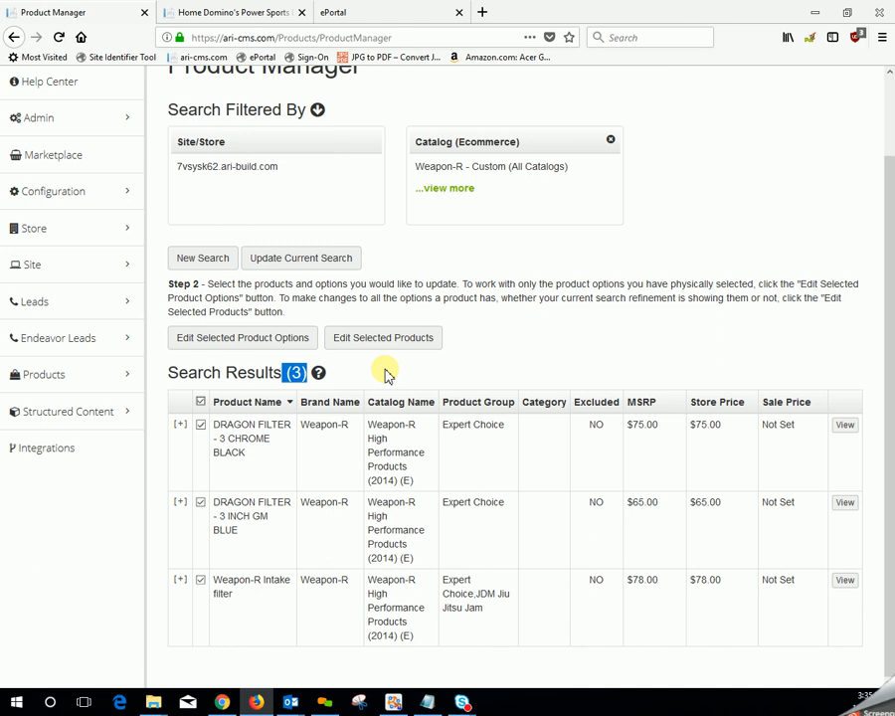
pyautogui.click(201, 402)
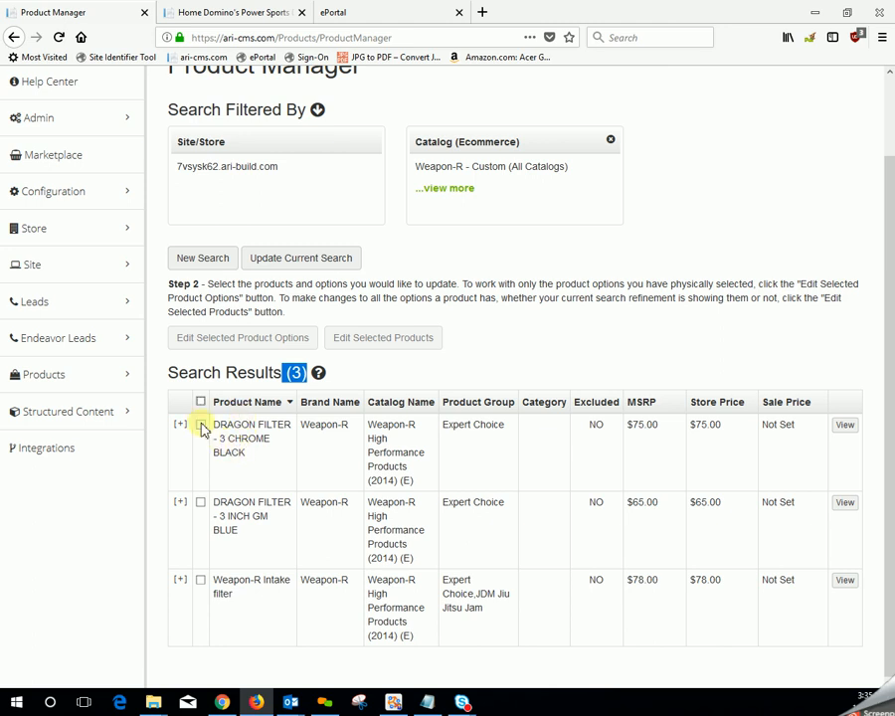
pyautogui.click(201, 426)
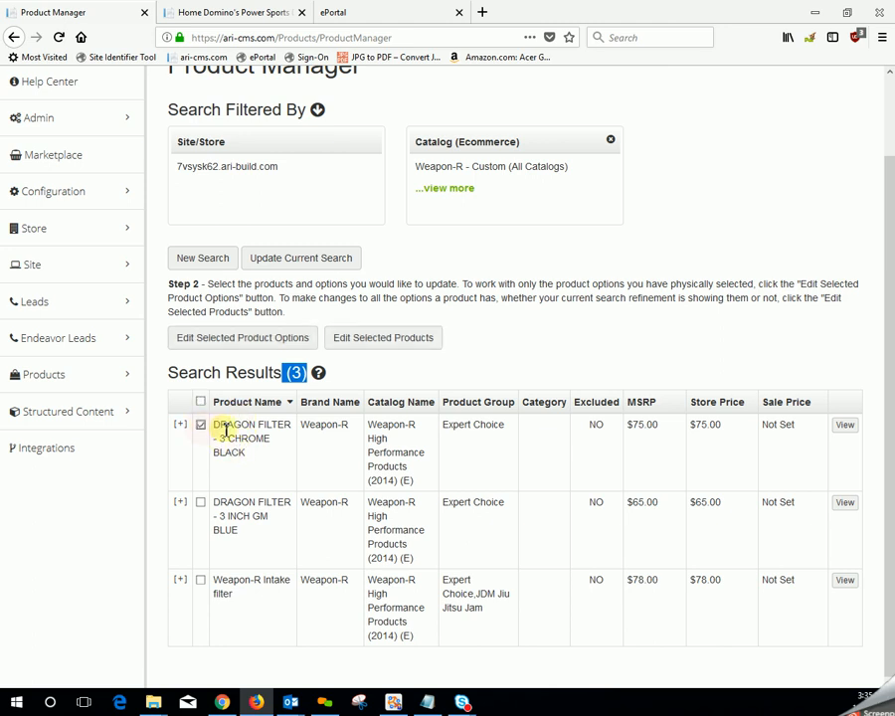
pyautogui.click(231, 339)
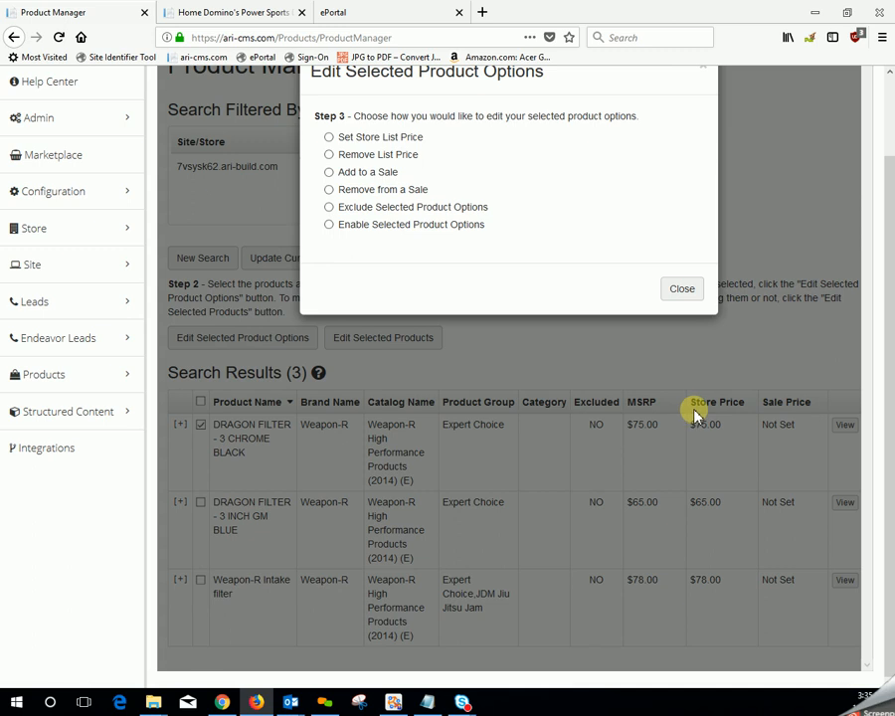
# Examine the Set Store List Price pricing methods and overwrite option, as well as the Remove List Price confirmation.
pyautogui.click(329, 137)
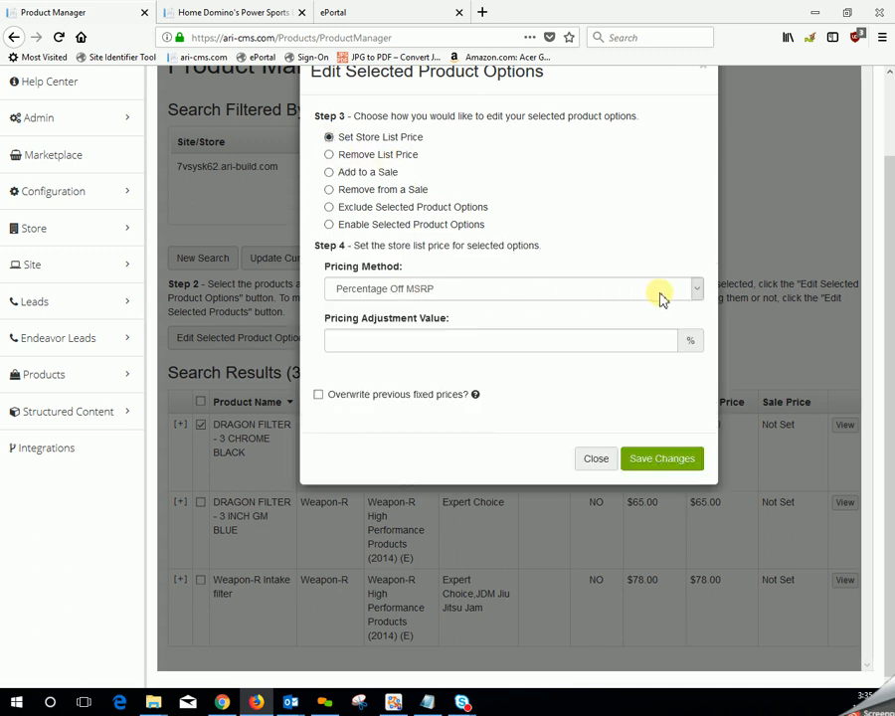
pyautogui.click(694, 290)
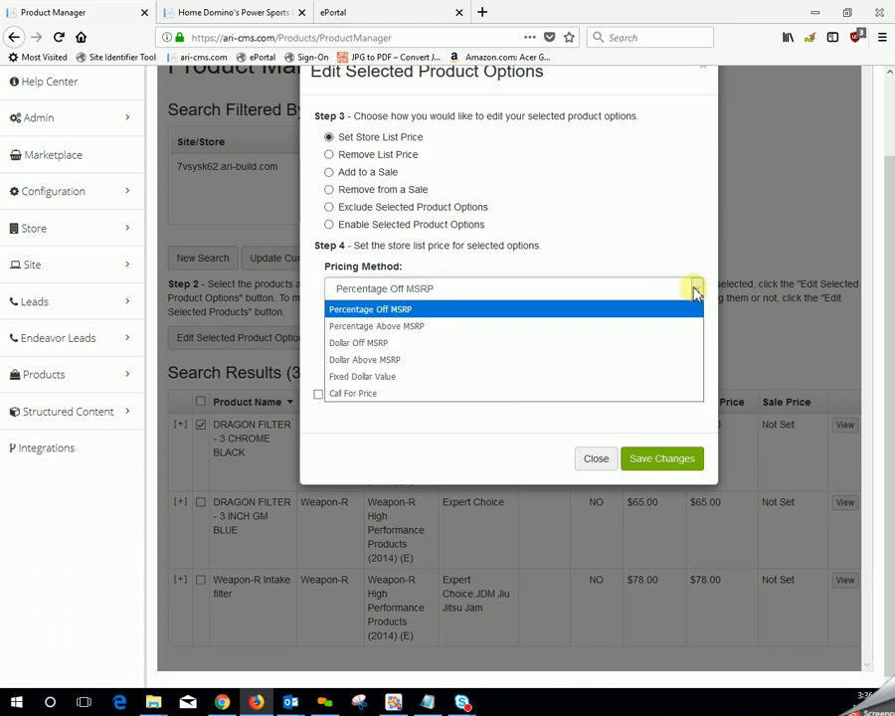
pyautogui.click(695, 291)
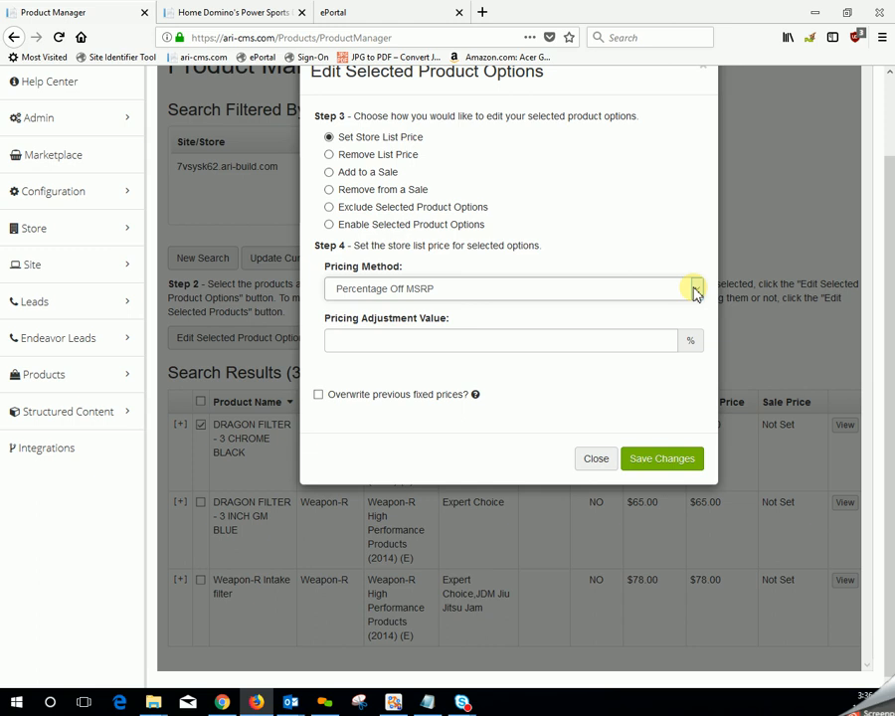
pyautogui.click(695, 290)
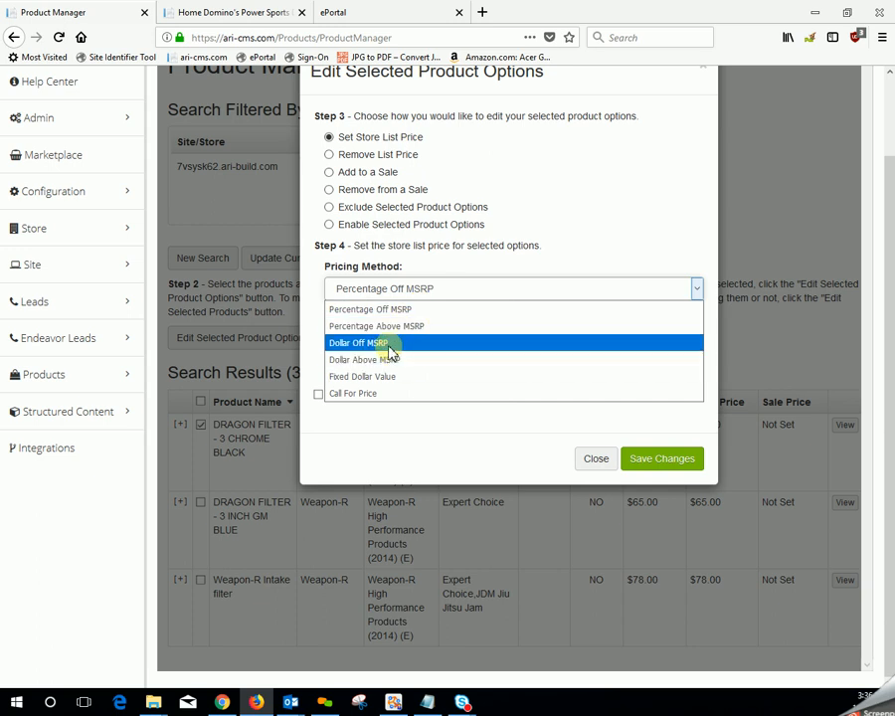
pyautogui.click(372, 415)
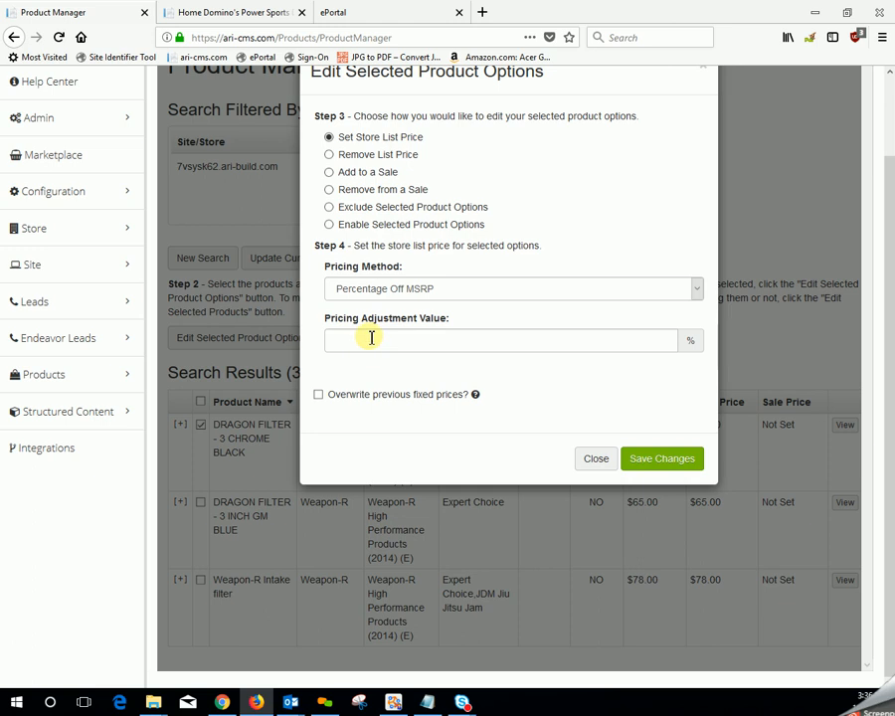
pyautogui.click(371, 338)
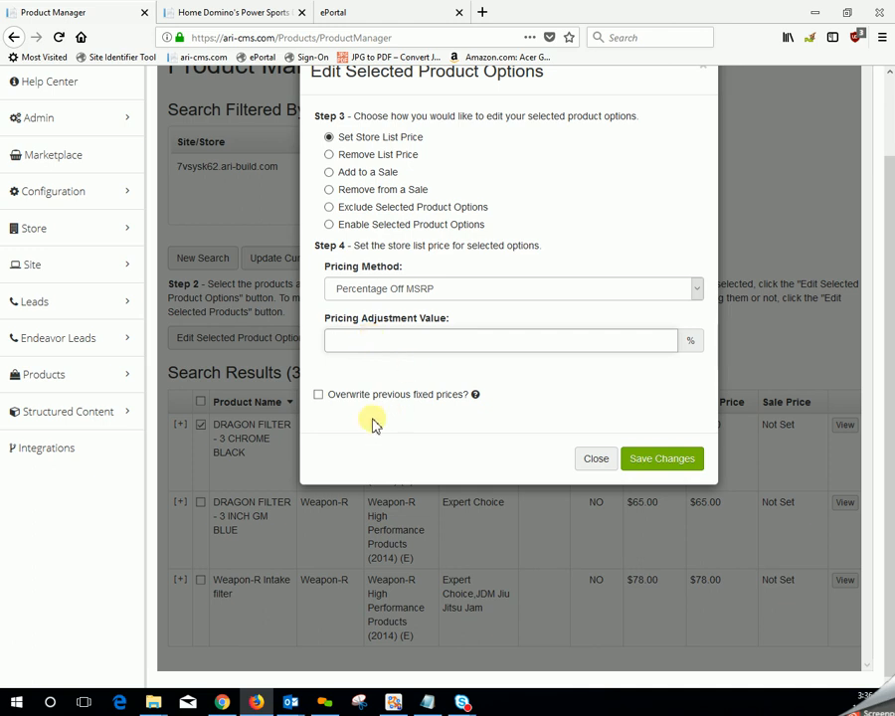
pyautogui.click(318, 395)
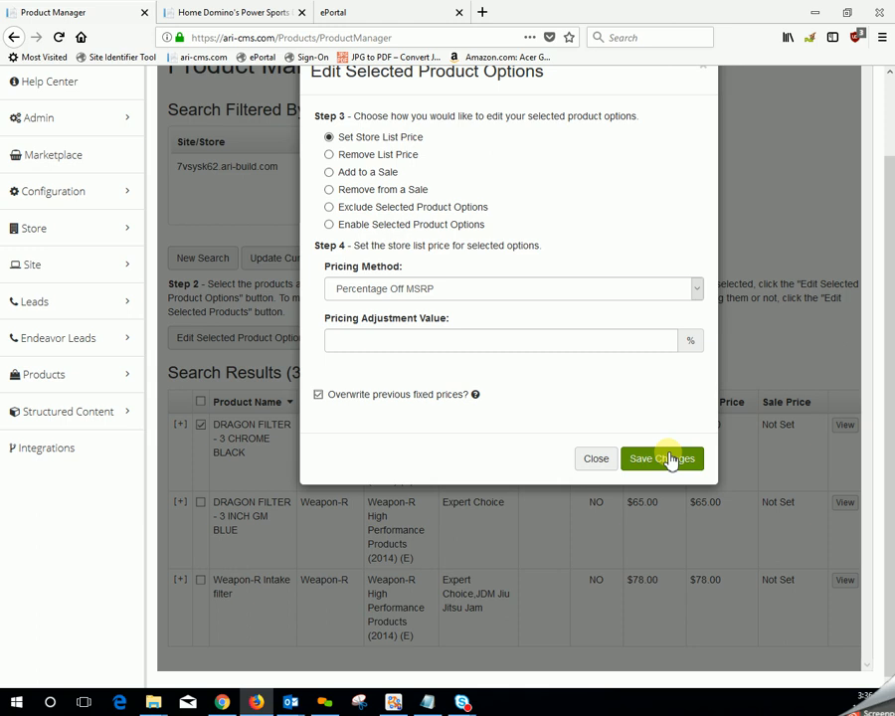
pyautogui.click(318, 395)
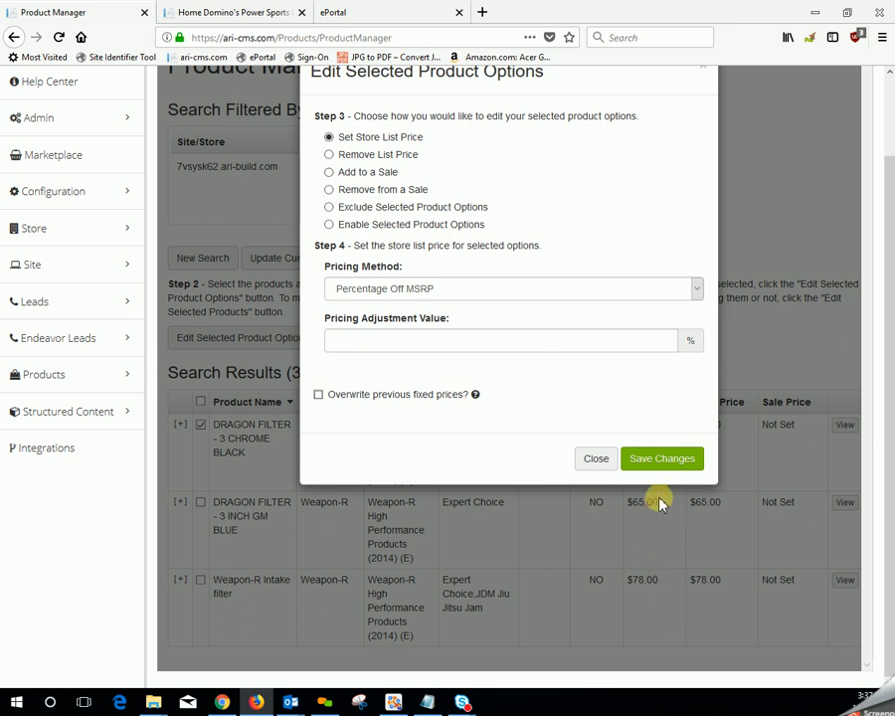
pyautogui.click(330, 155)
pyautogui.click(329, 267)
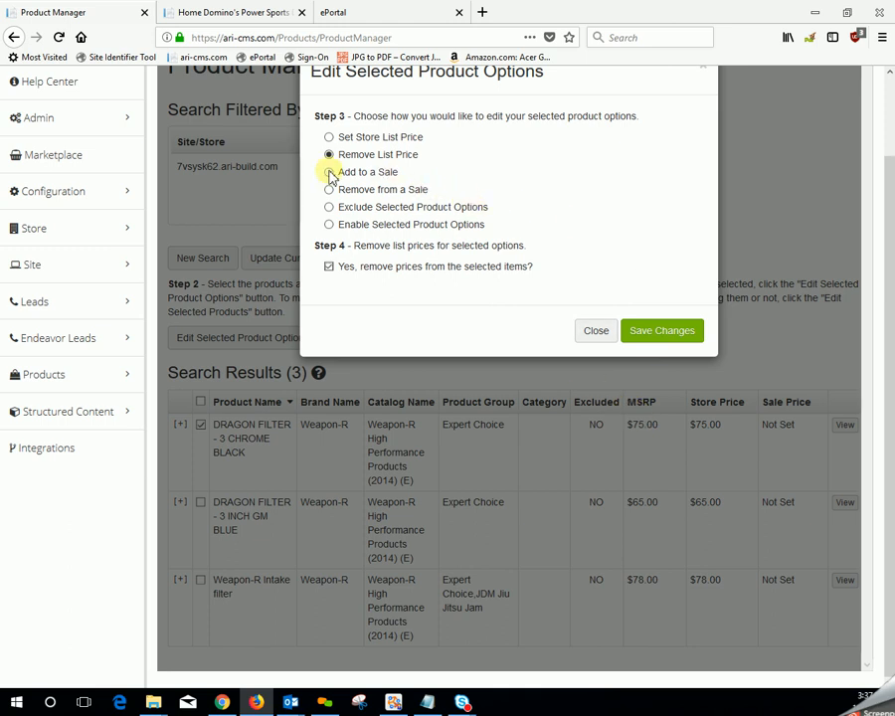
# Choose to add the selected product options to a new sale of type Dollar Off Store Price with a discount value of 25.00.
pyautogui.click(331, 173)
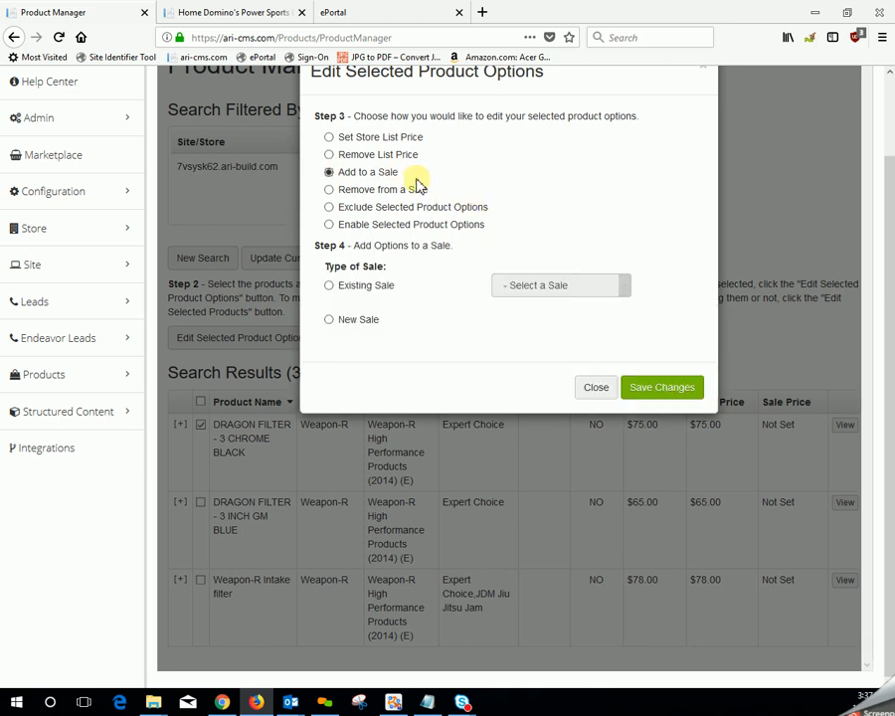
pyautogui.click(328, 322)
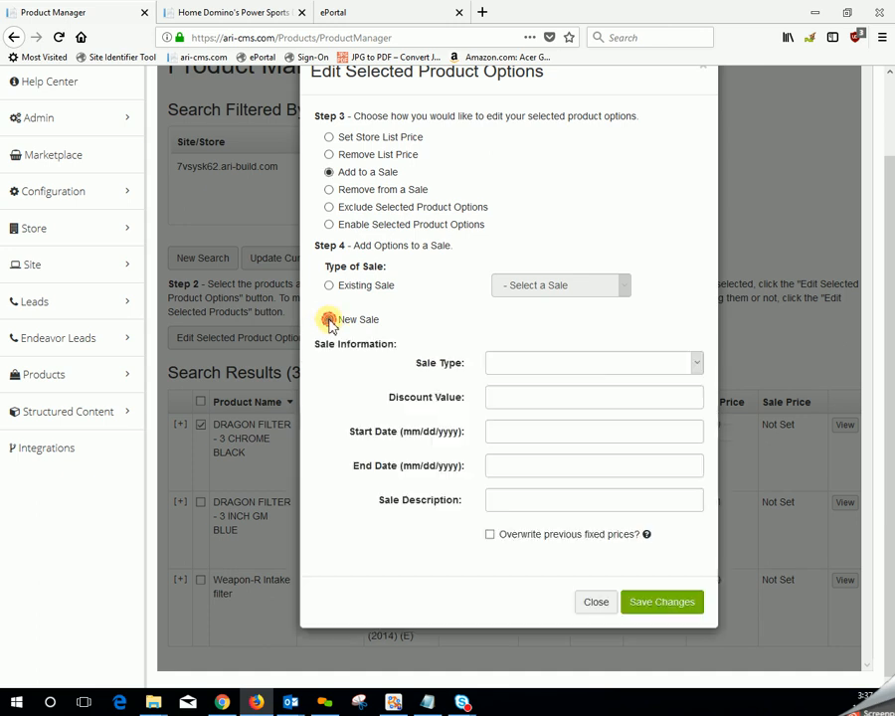
pyautogui.click(698, 365)
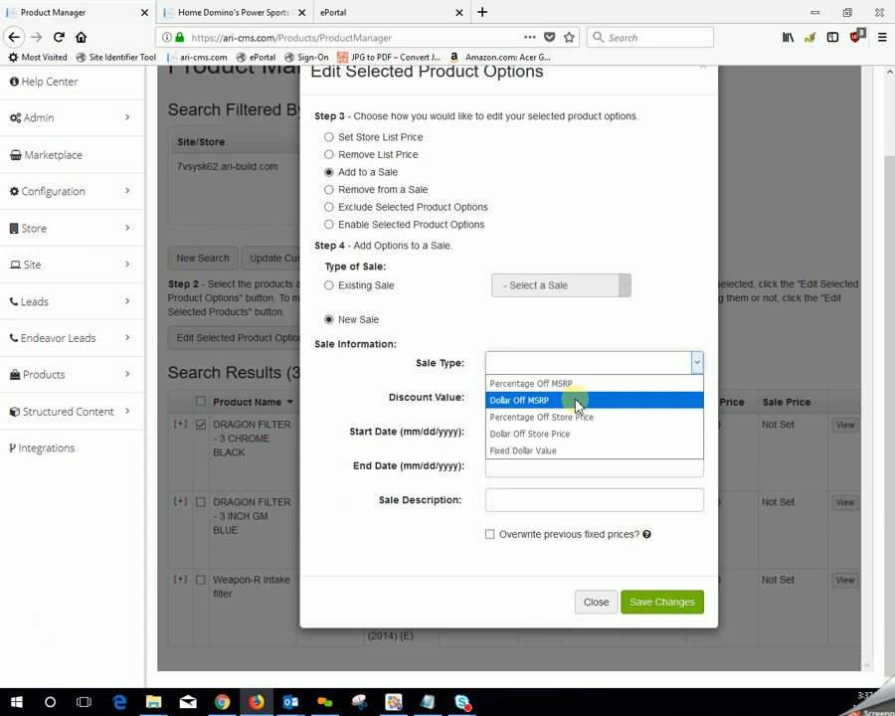
pyautogui.click(574, 434)
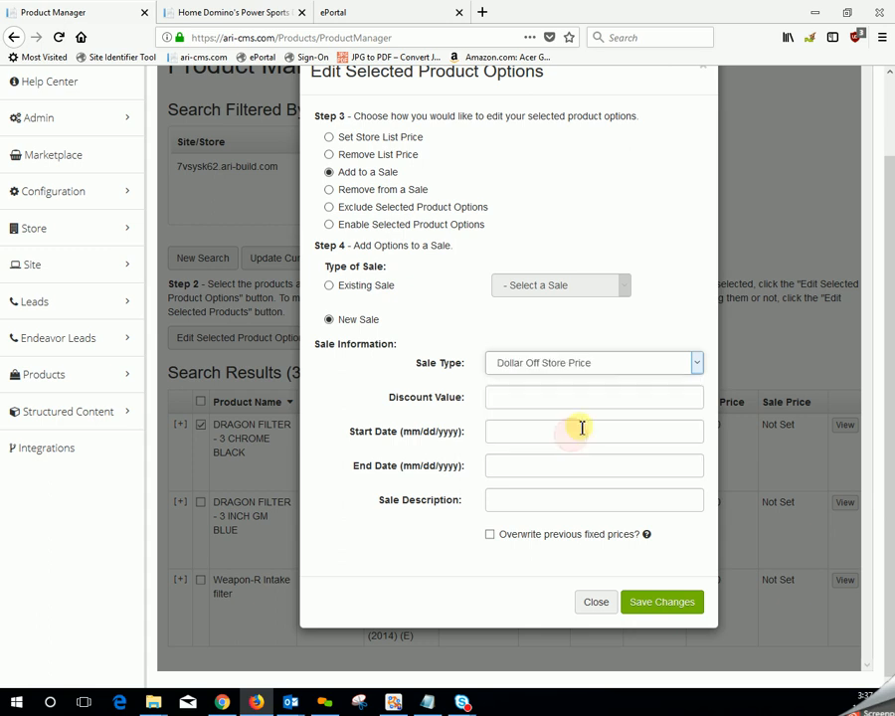
pyautogui.click(569, 399)
pyautogui.write('25')
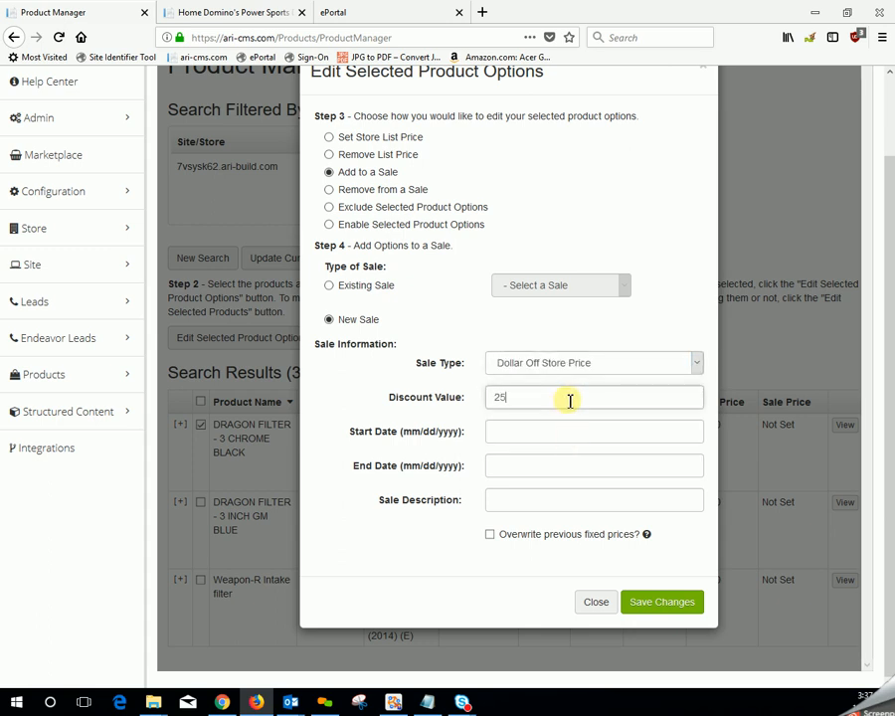
pyautogui.write('.00')
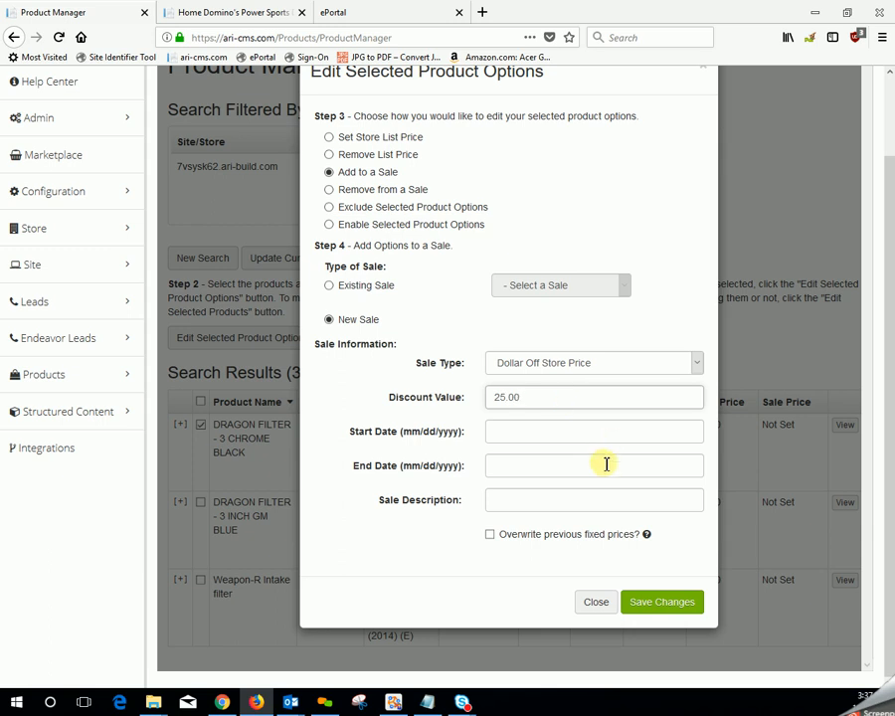
# Set the new sale's start date to 11/28/2017 and end date to 12/01/2017, and enable overwriting previous fixed prices.
pyautogui.click(511, 431)
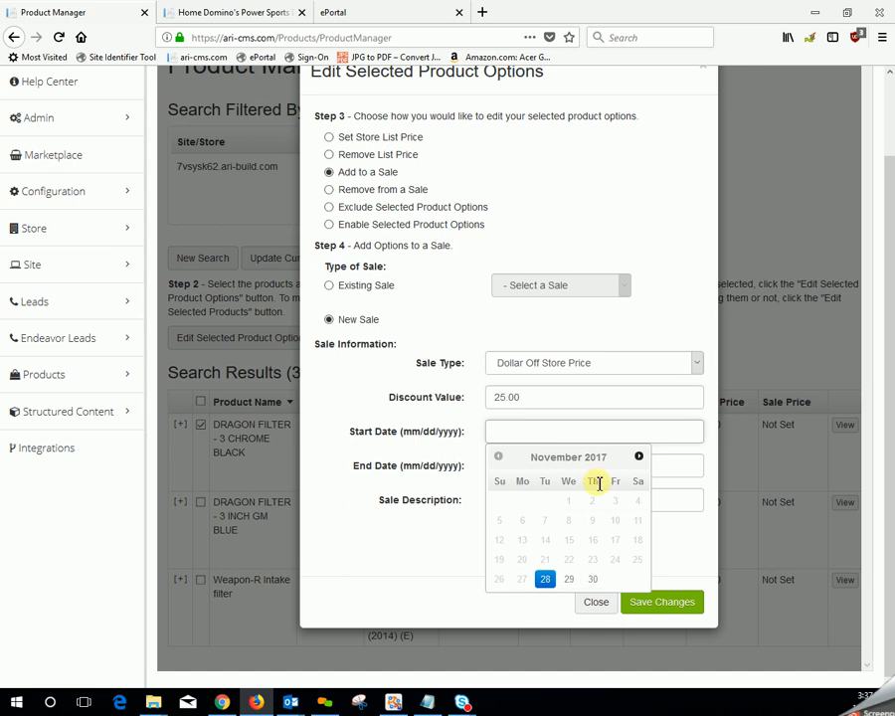
pyautogui.click(545, 581)
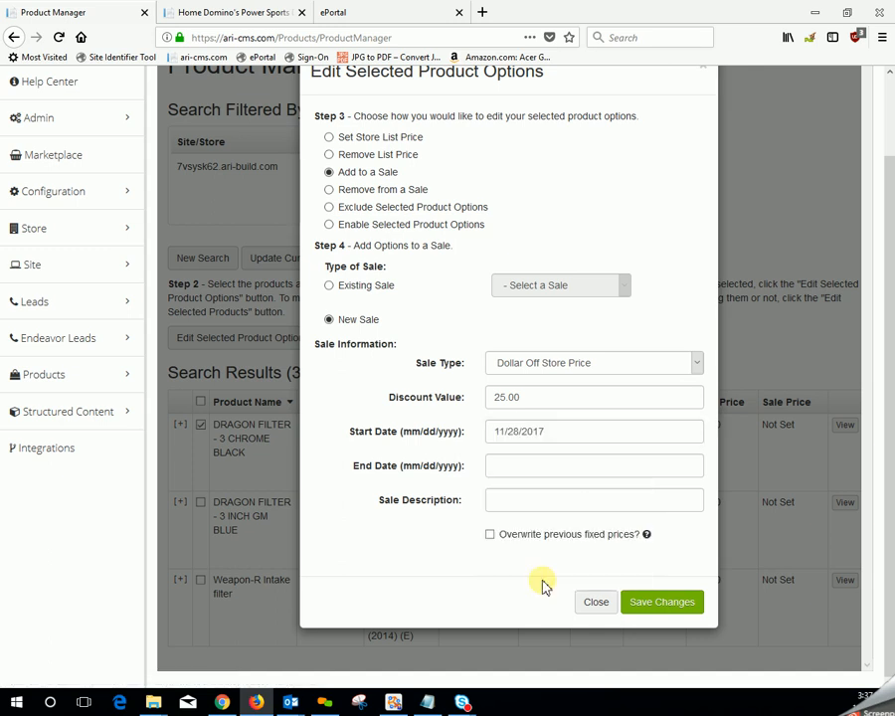
pyautogui.click(504, 468)
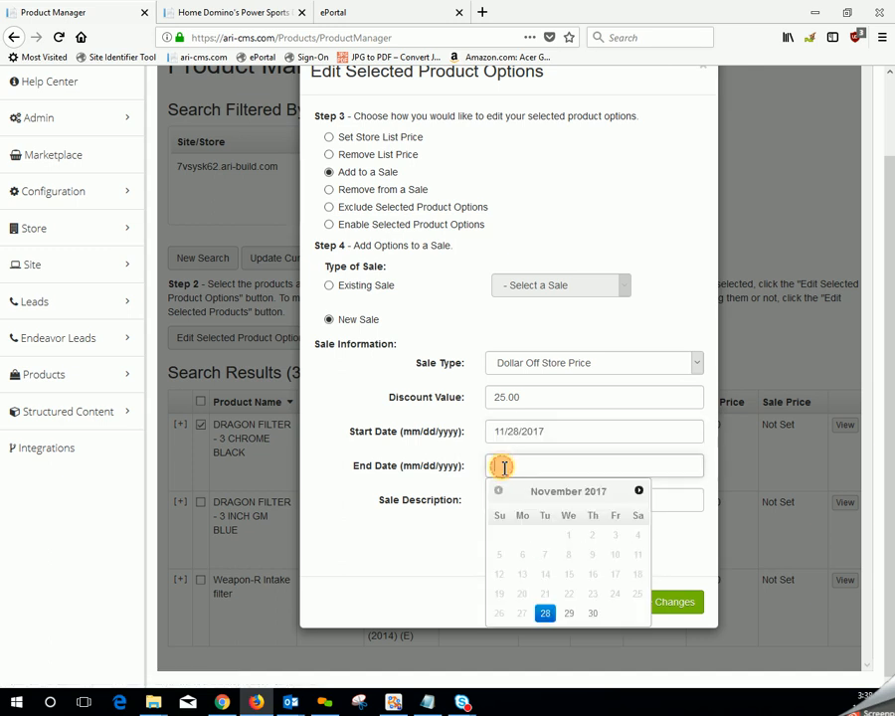
pyautogui.click(638, 491)
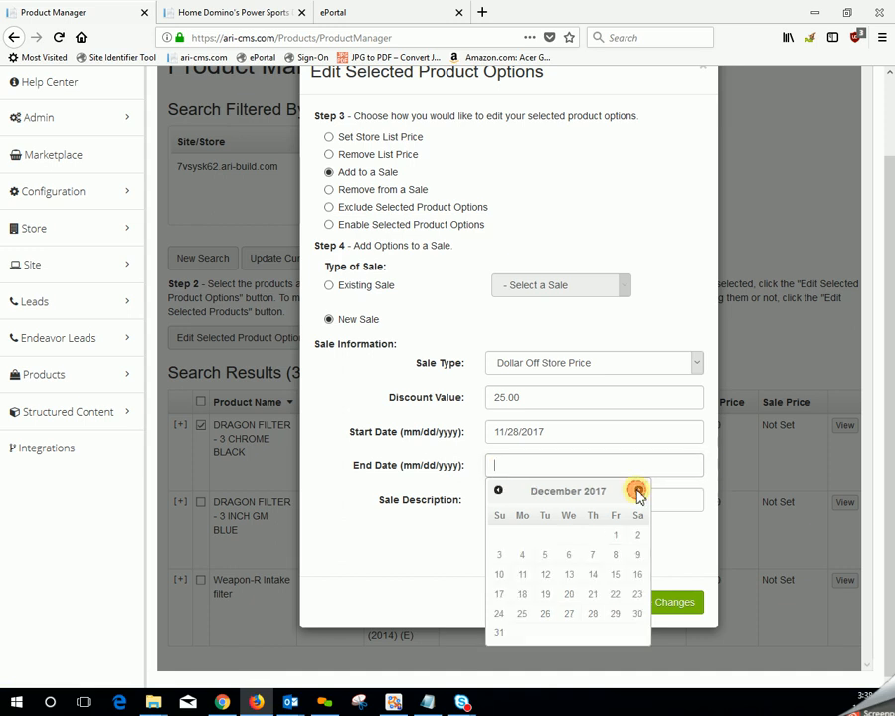
pyautogui.click(614, 534)
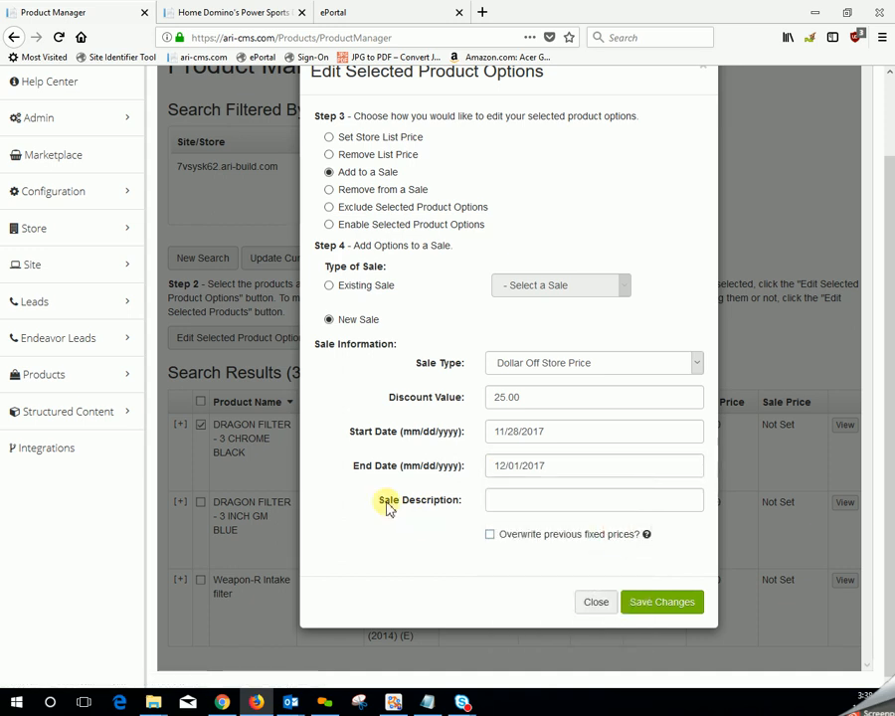
pyautogui.moveTo(379, 500); pyautogui.dragTo(469, 509)
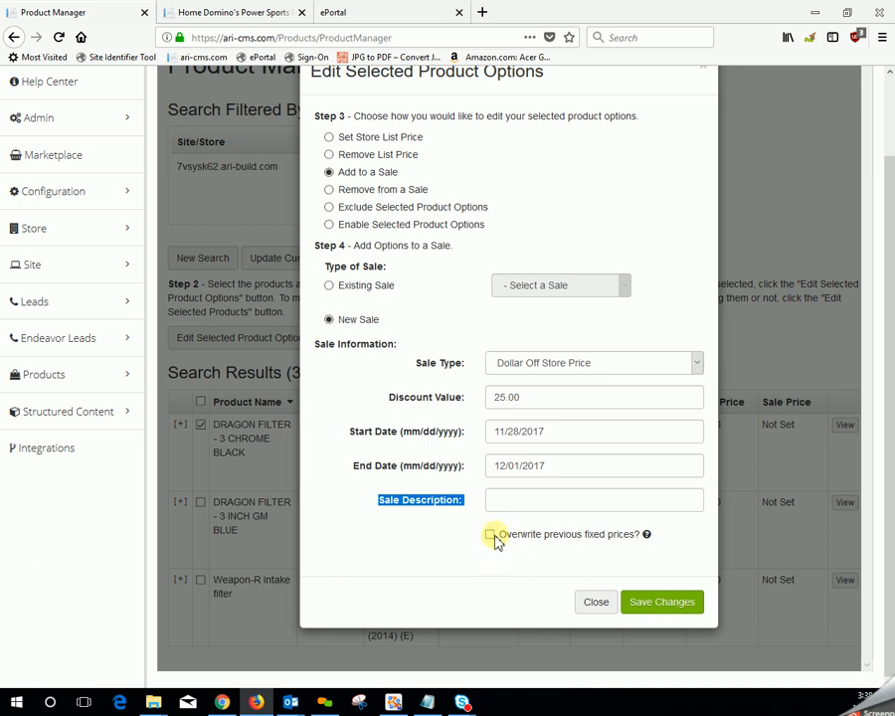
pyautogui.click(490, 535)
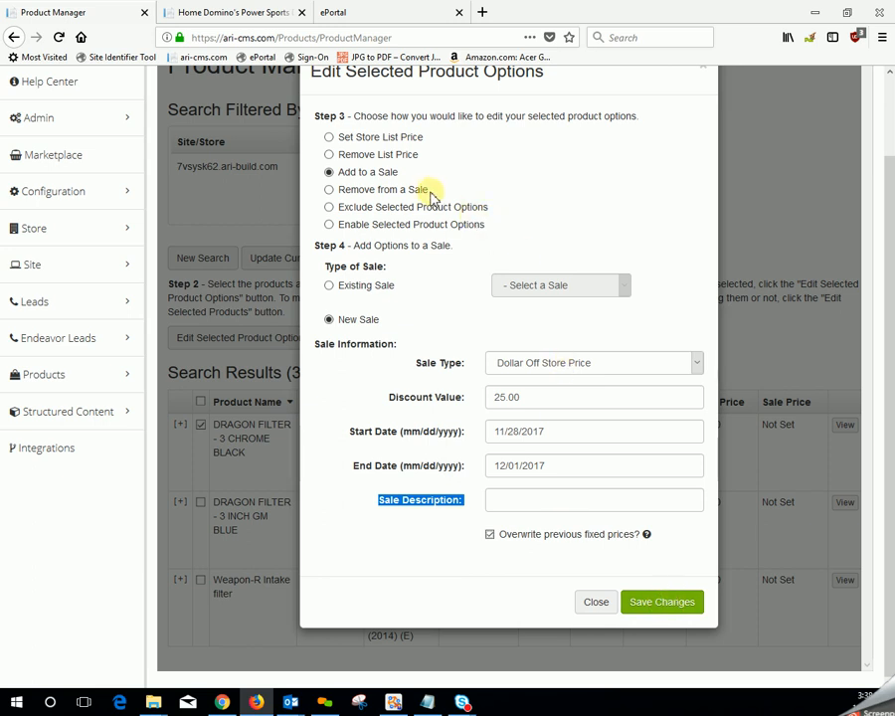
# Try confirming the exclusion of the selected product options from the site, and switch to confirming that they are enabled instead.
pyautogui.moveTo(430, 190); pyautogui.dragTo(336, 189)
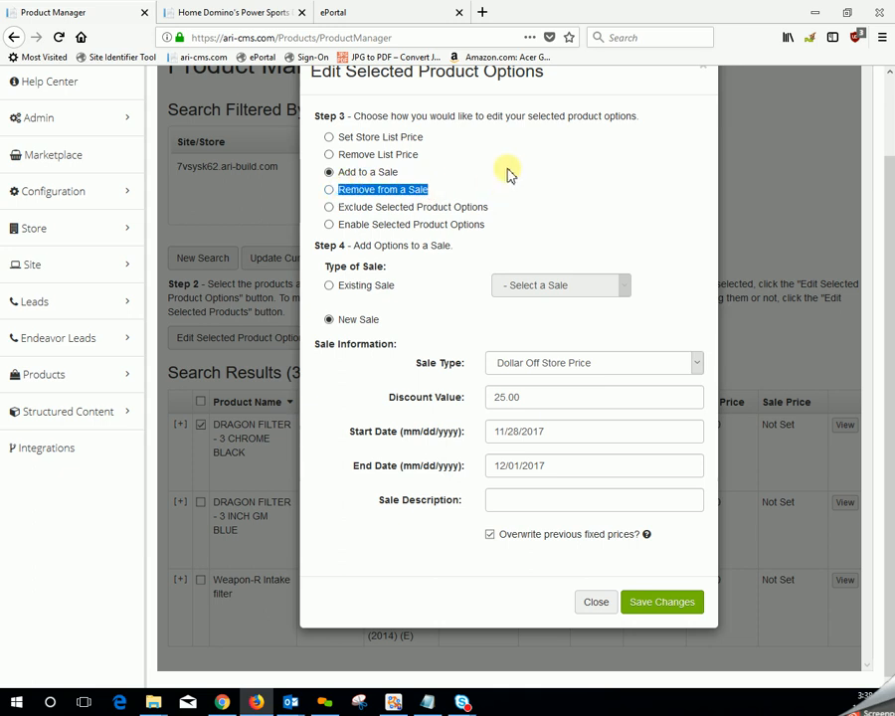
pyautogui.click(329, 207)
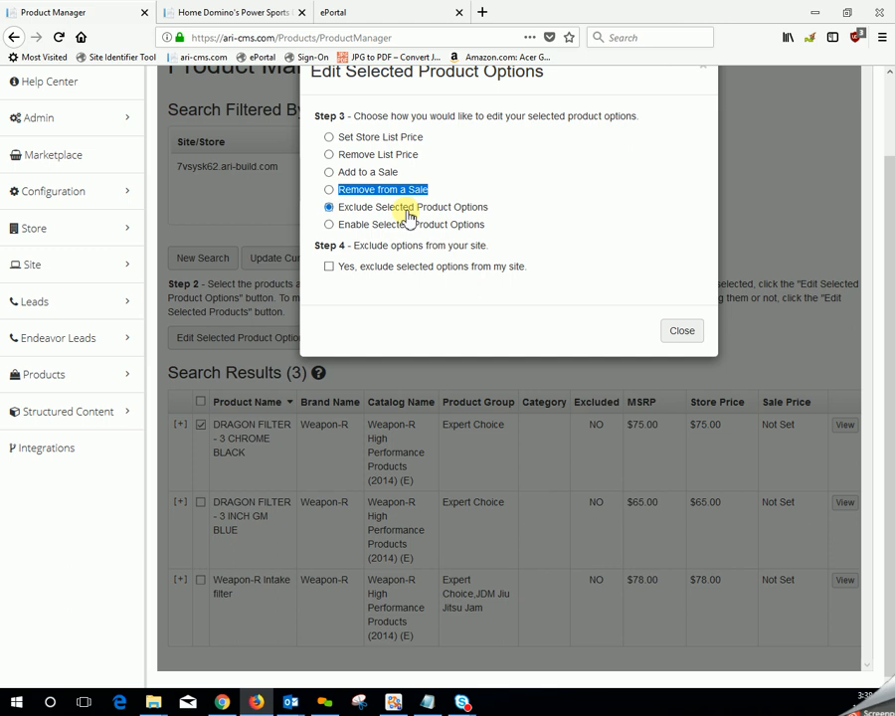
pyautogui.click(329, 267)
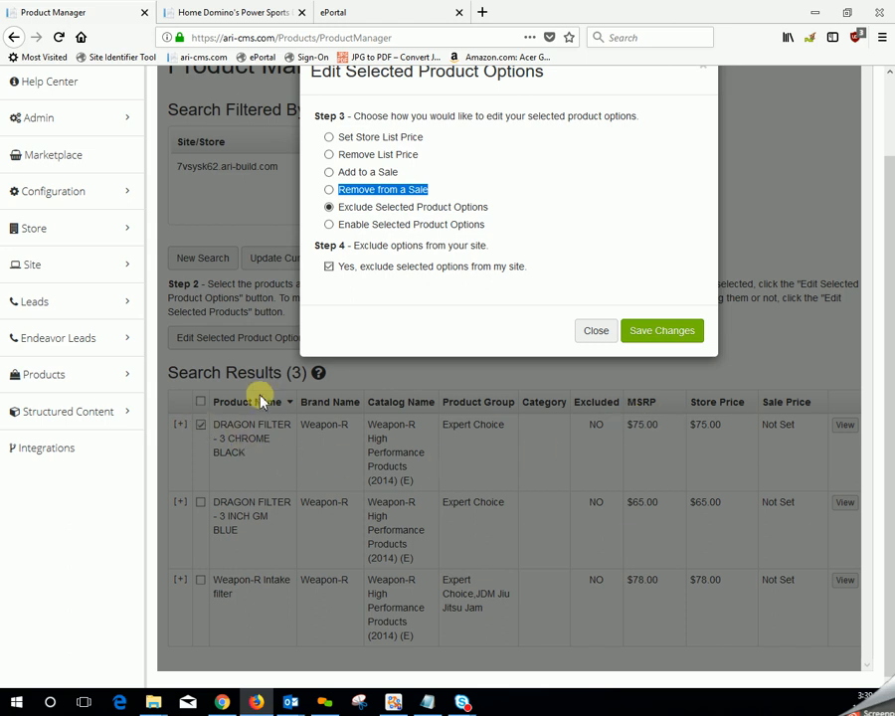
pyautogui.click(329, 225)
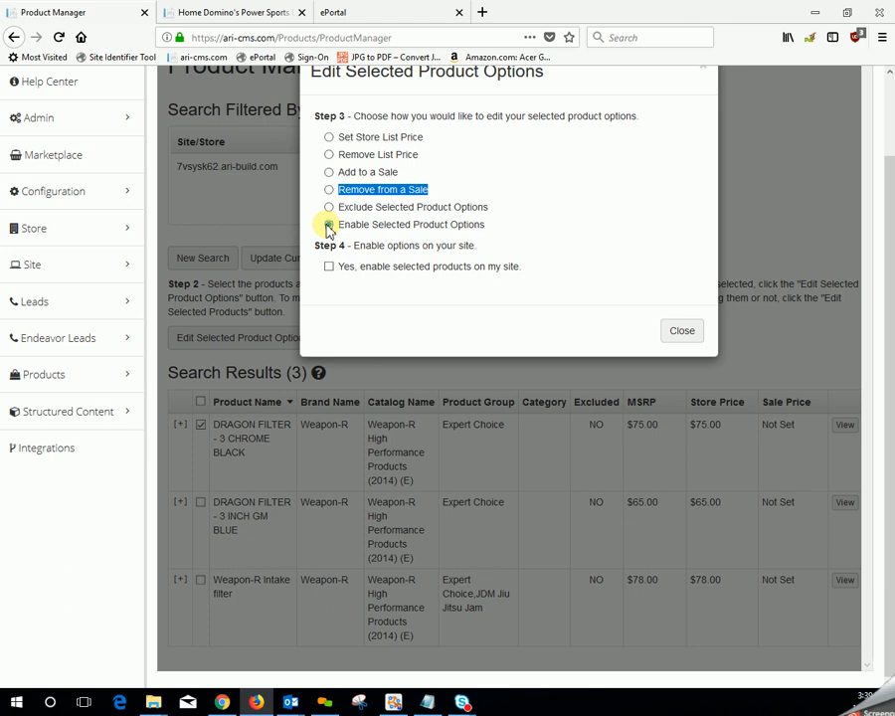
pyautogui.click(329, 266)
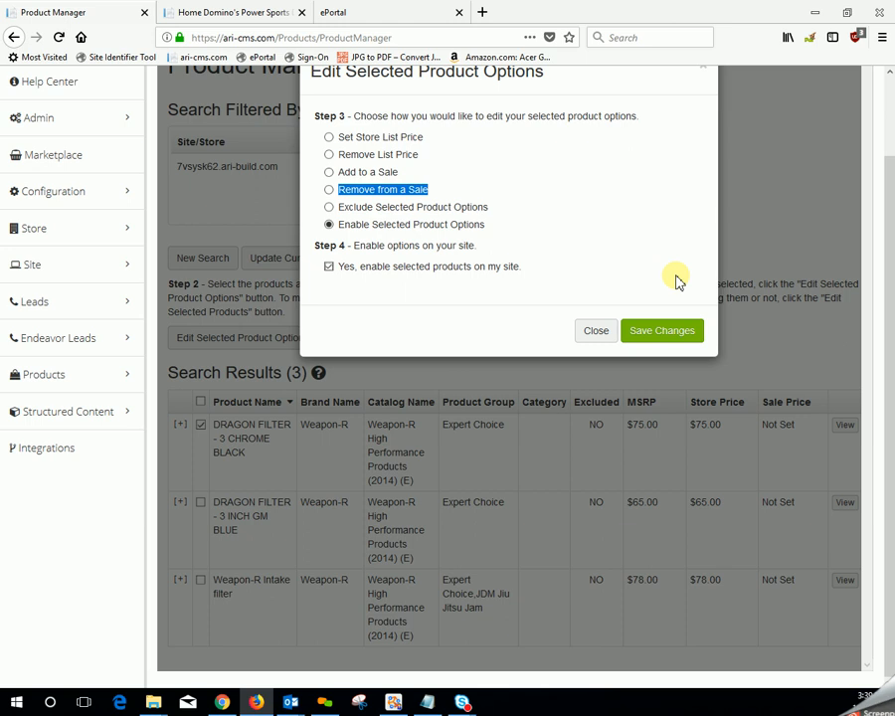
# Review the Set Store List Price settings and the Add to a Sale choices for the selected product options.
pyautogui.scroll(2, 676, 282)
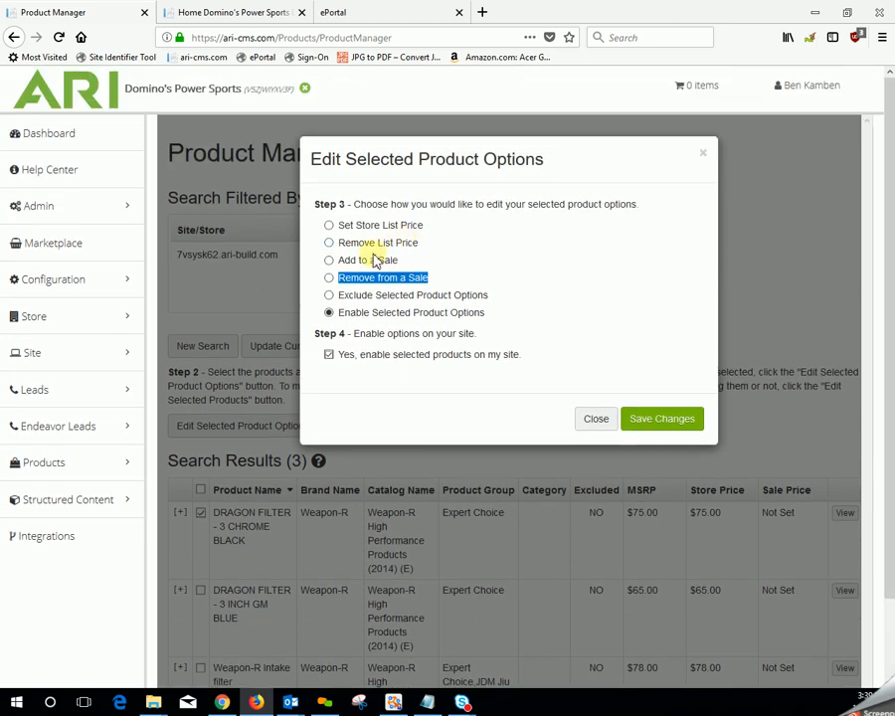
pyautogui.click(329, 227)
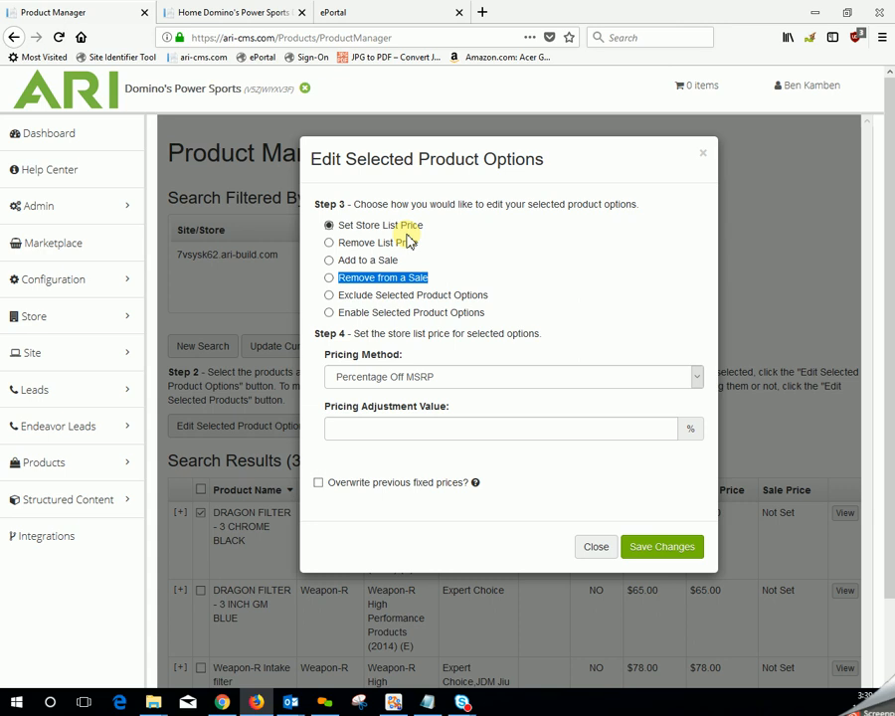
pyautogui.click(329, 260)
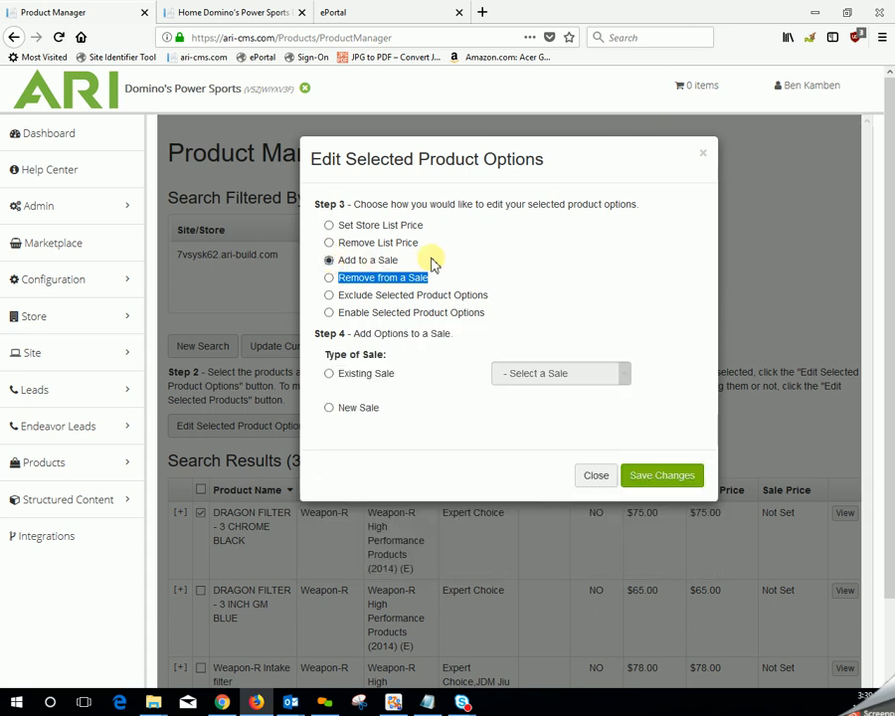